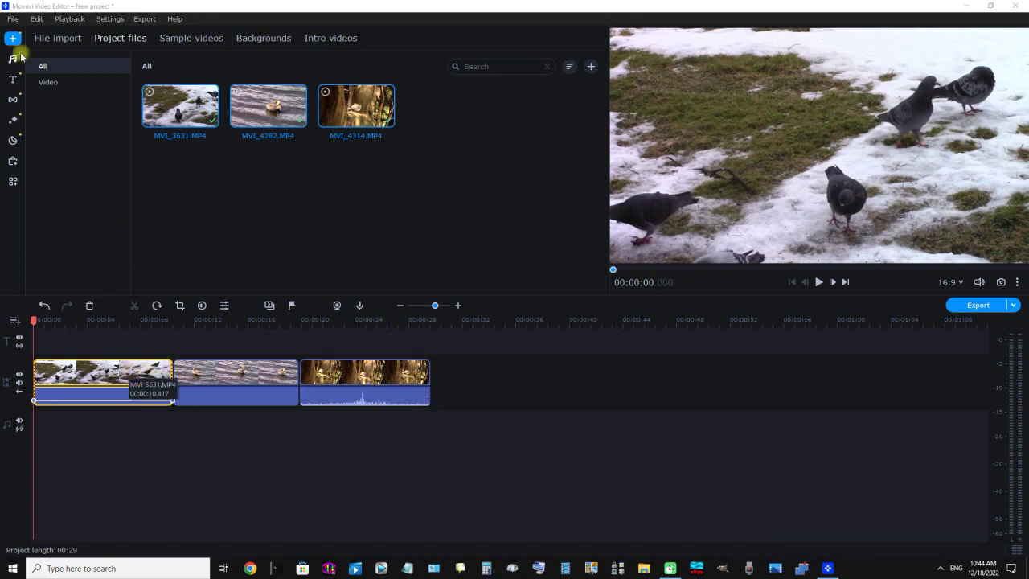
- Bring up the Save project as dialog from the File menu
click(13, 18)
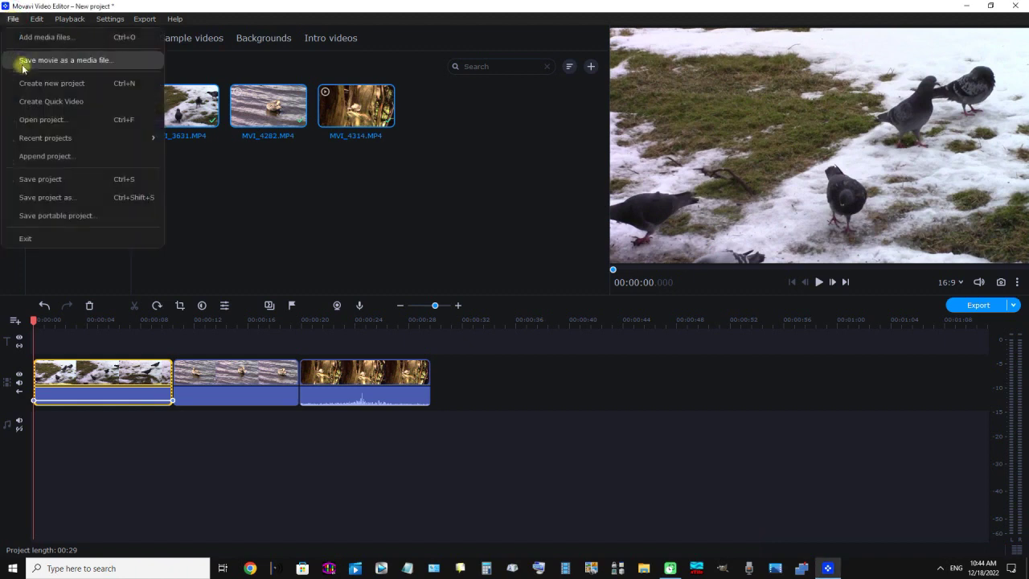
click(81, 197)
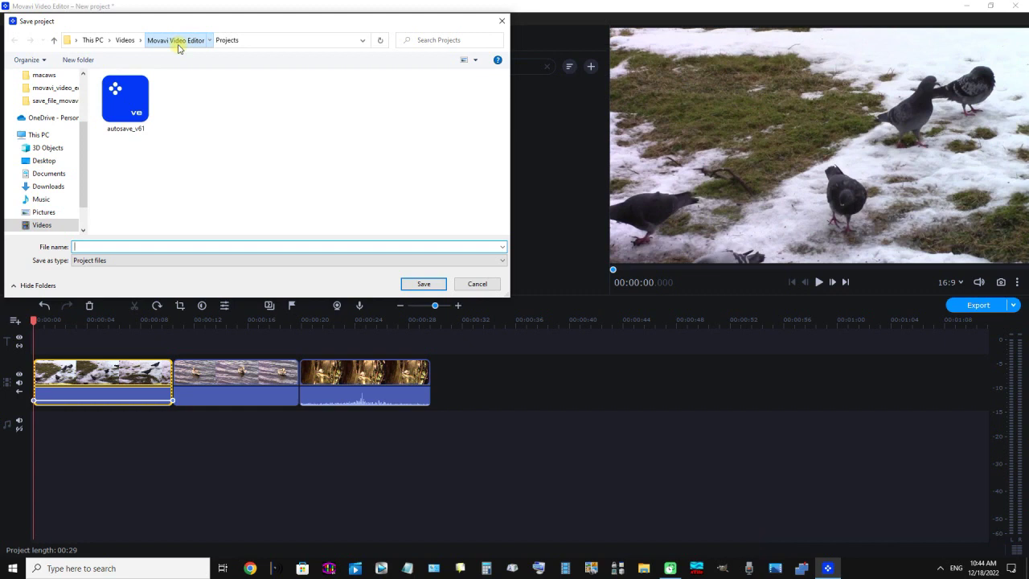
- Browse to Desktop > demos > movavi > movavi_video_editor2023 > save_file_movavi and focus the file name field
click(164, 42)
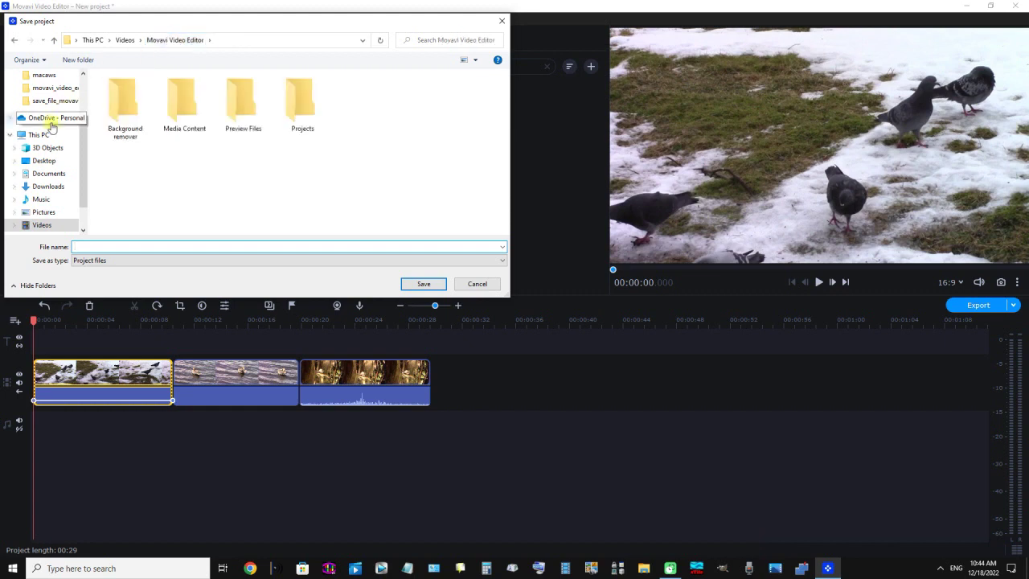
click(48, 161)
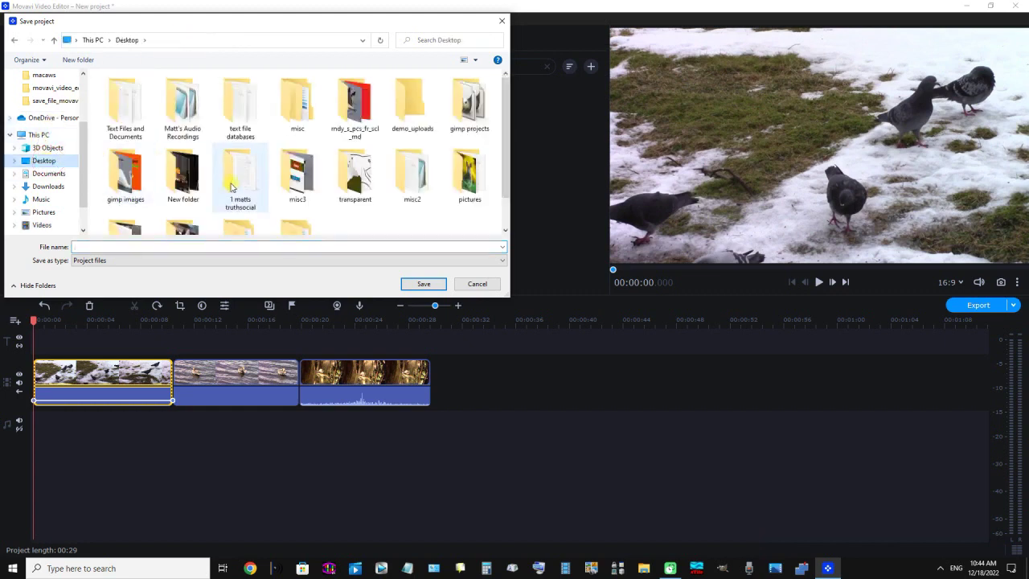
scroll(232, 185, down, 1)
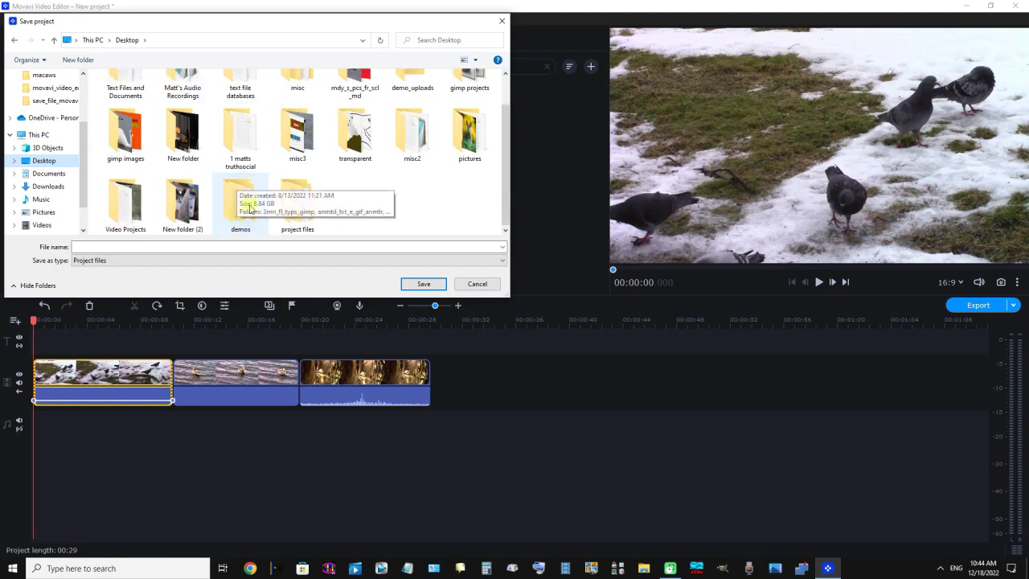
double_click(249, 207)
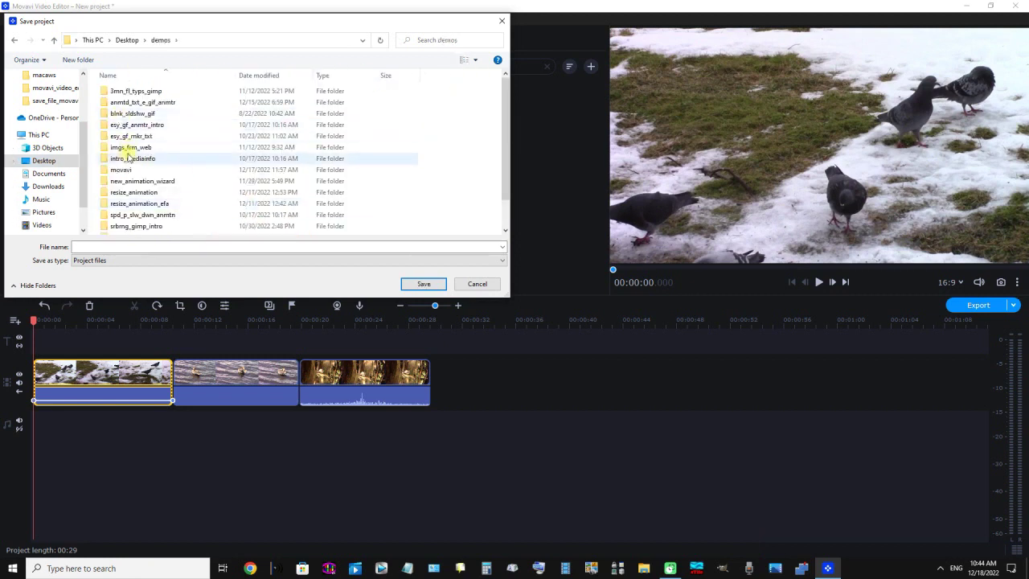
double_click(120, 170)
click(135, 95)
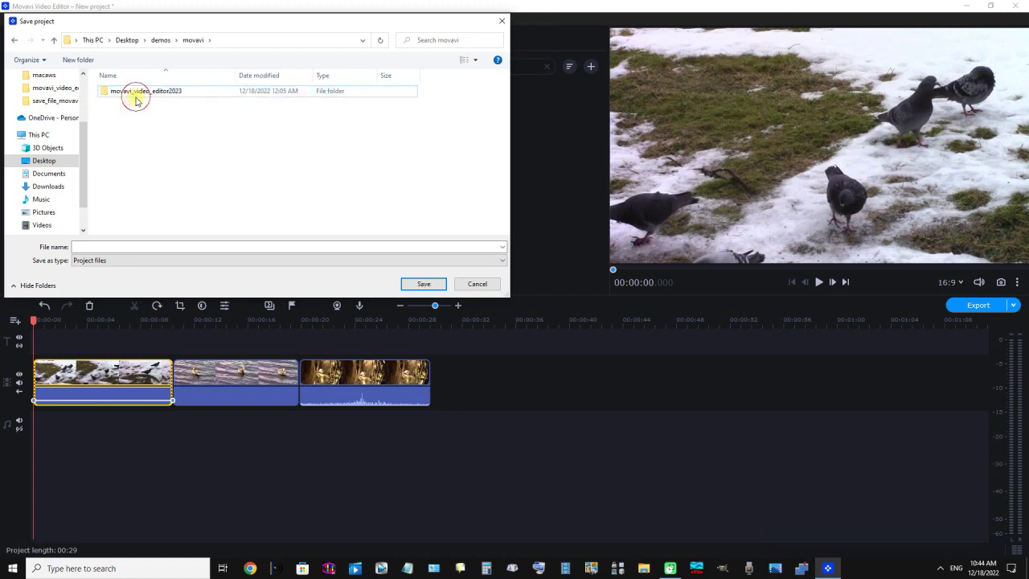
double_click(135, 96)
click(127, 98)
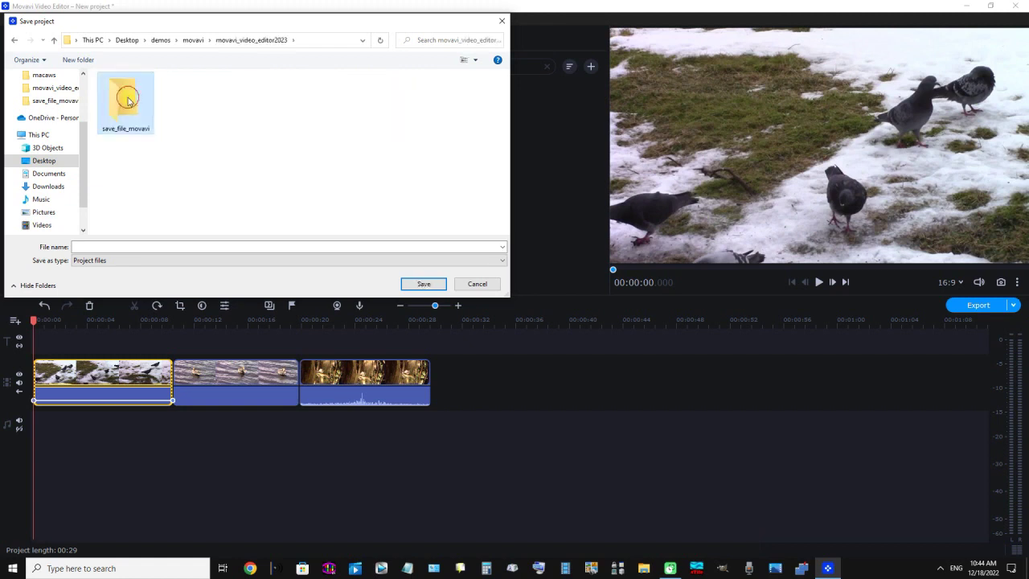
double_click(127, 98)
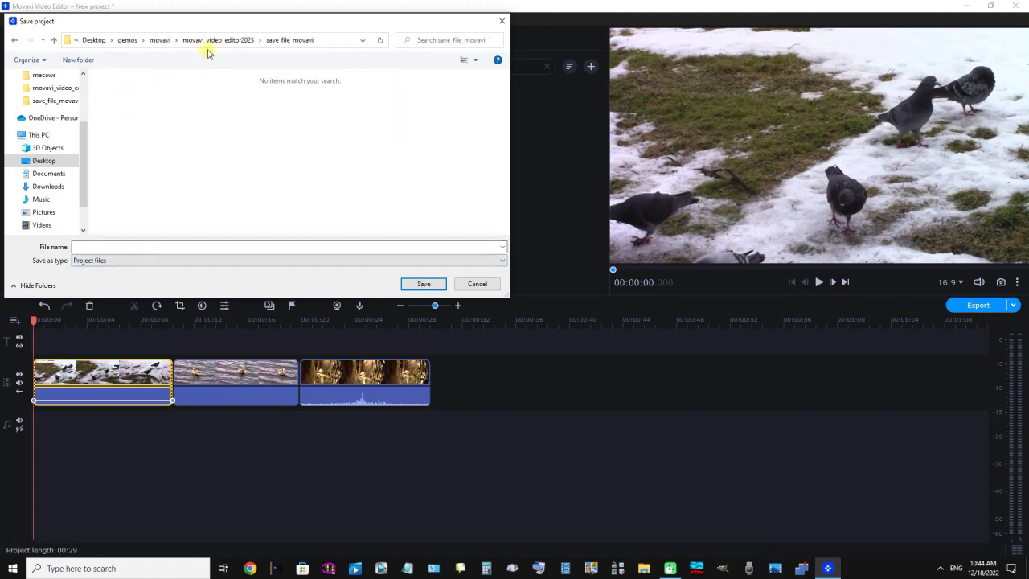
click(115, 246)
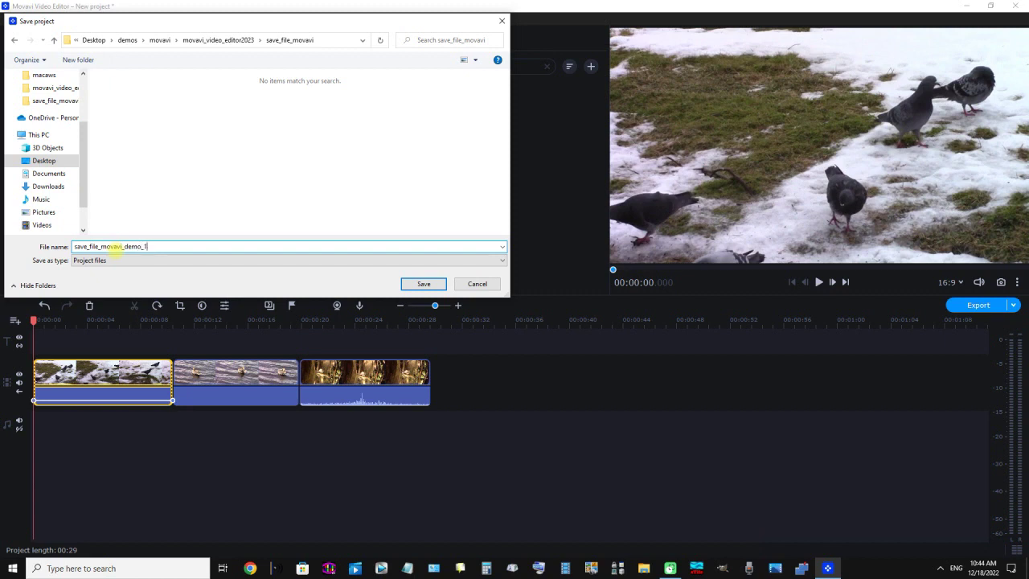
- Save the project as save_file_movavi_demo_1
click(425, 284)
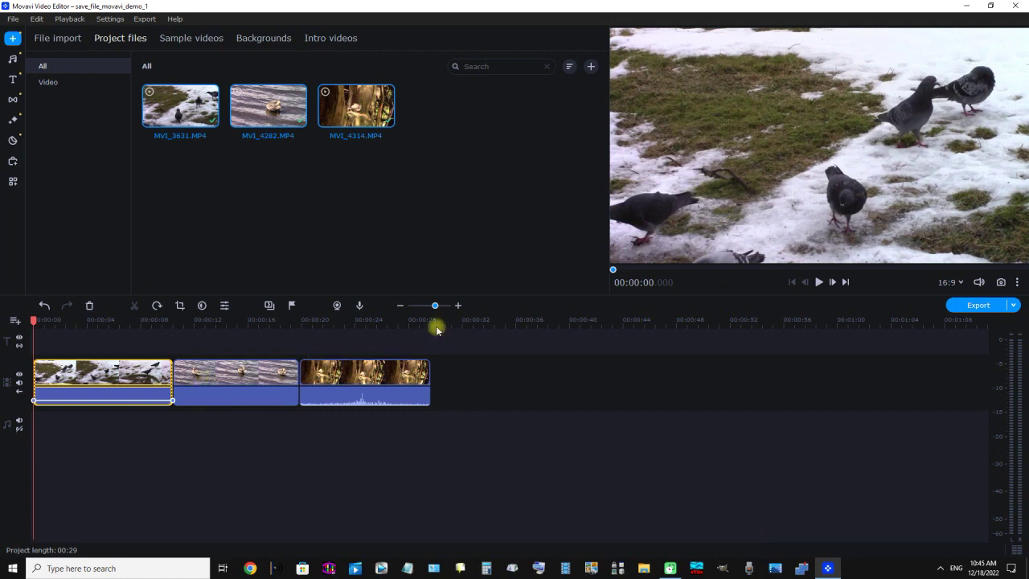
click(13, 18)
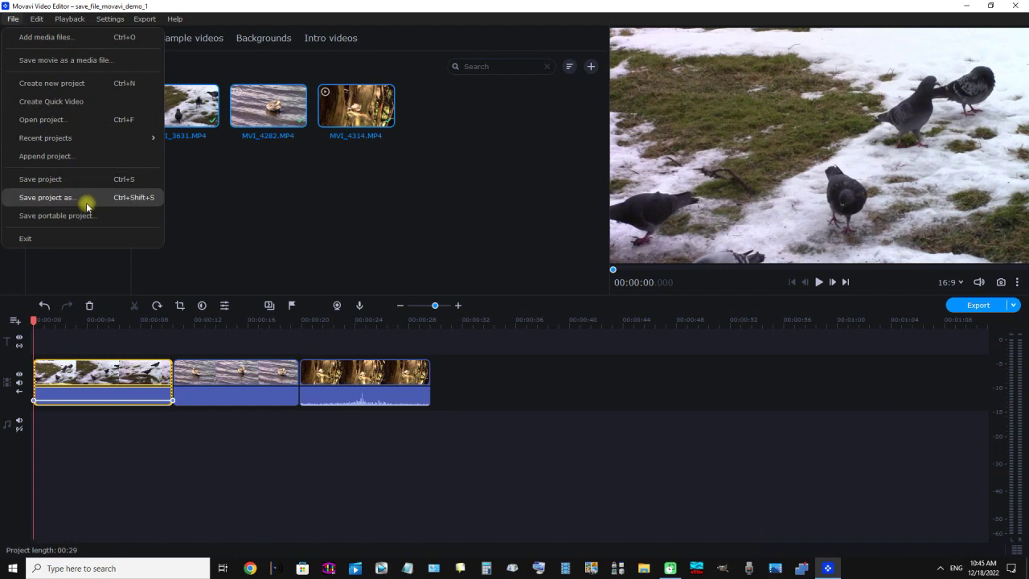
click(107, 6)
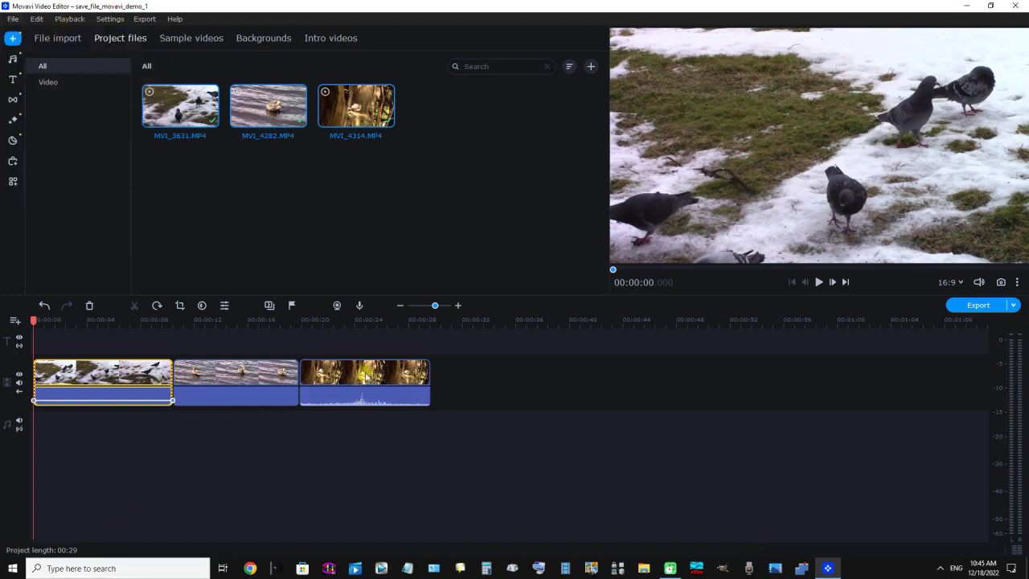
click(346, 389)
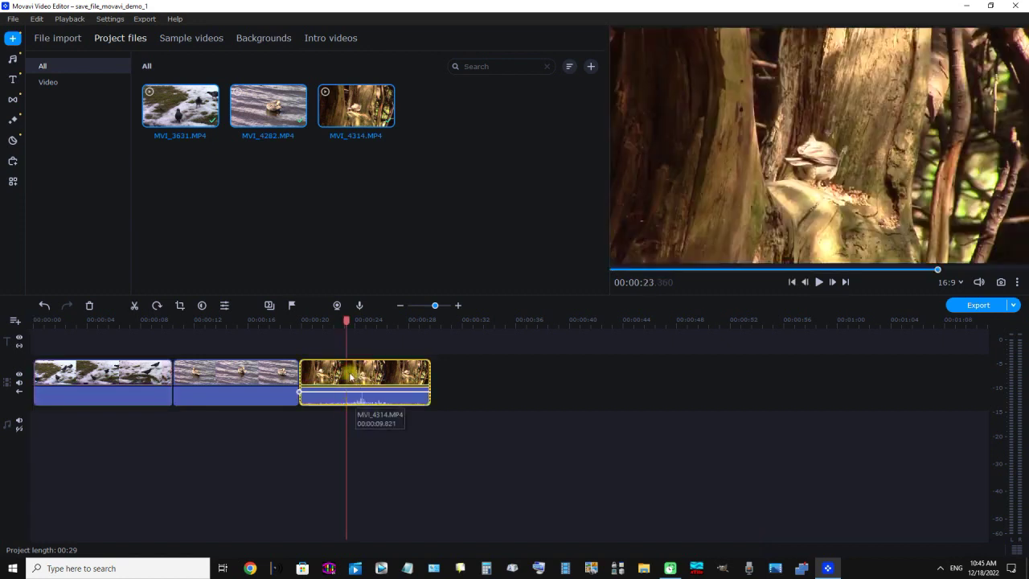
- Split the MVI_4314 clip at the playhead and delete its short left piece, leaving 00:26
right_click(348, 380)
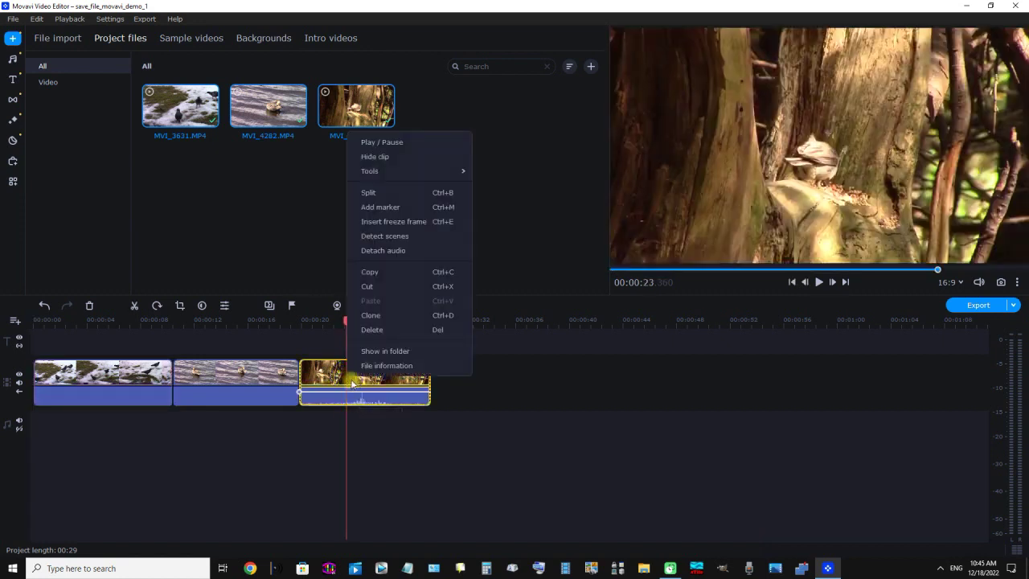
click(377, 194)
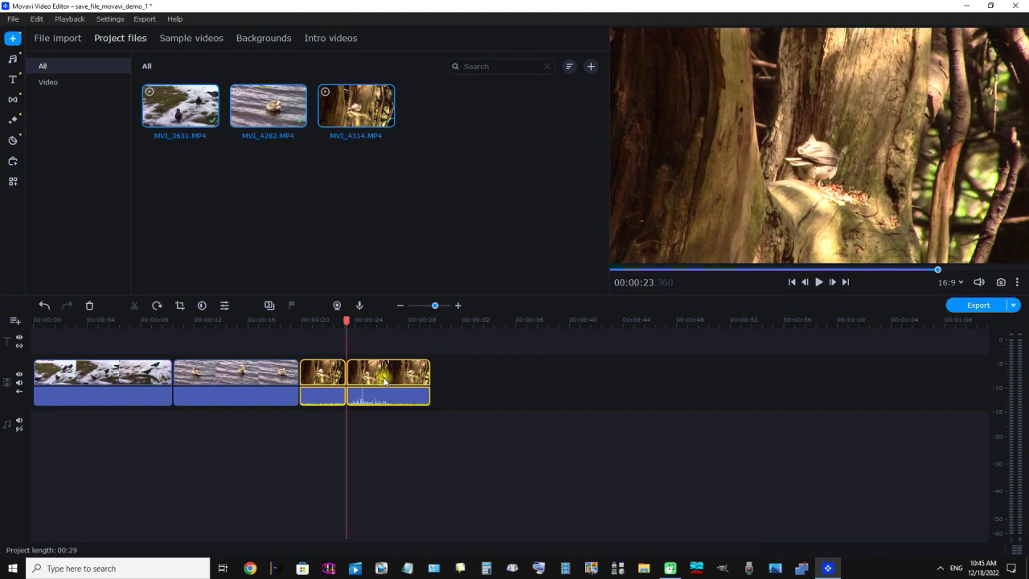
click(332, 383)
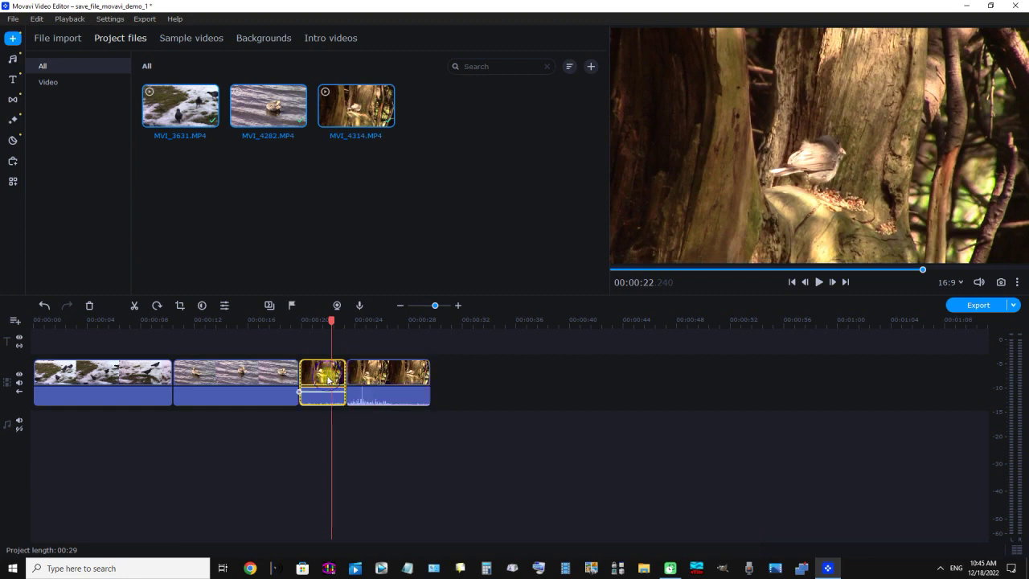
right_click(328, 377)
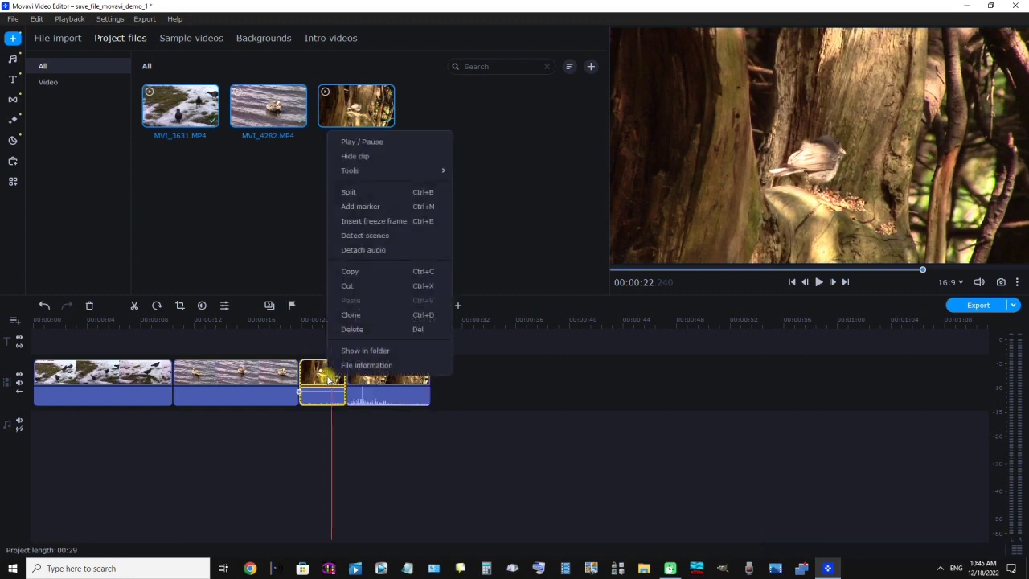
click(353, 331)
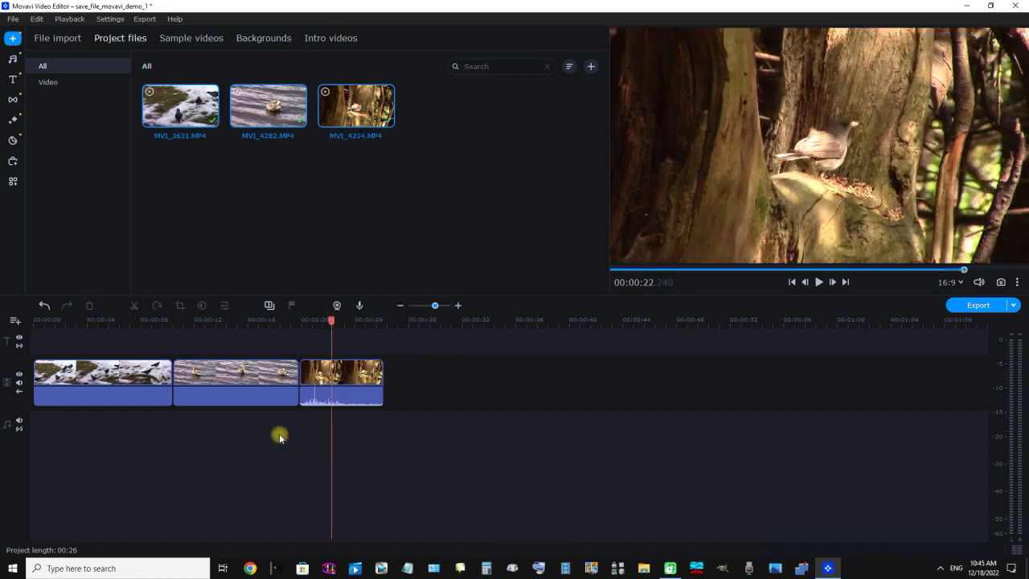
click(265, 399)
click(262, 372)
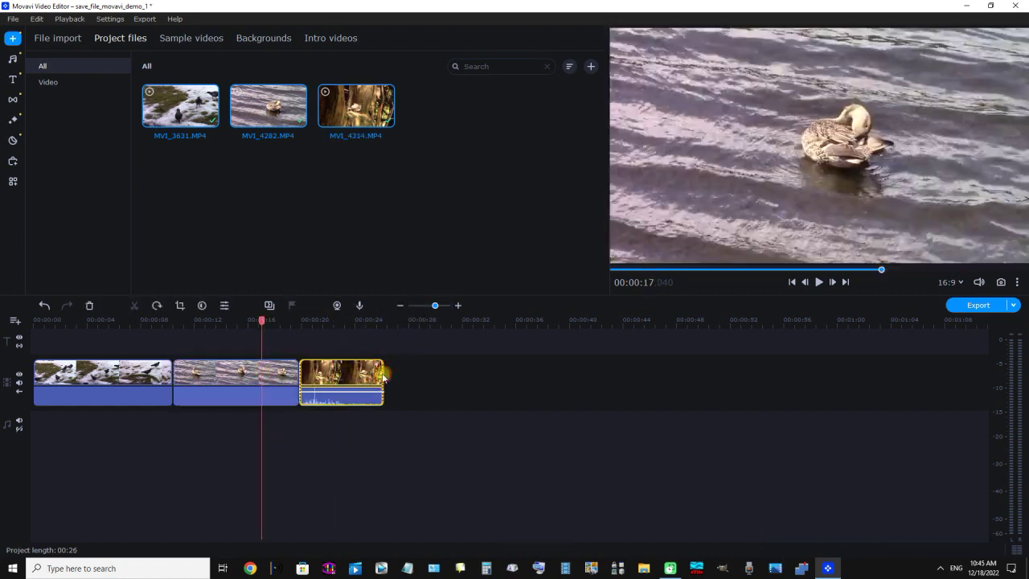
click(380, 372)
- Save the project again under its current name, save_file_movavi_demo_1
click(12, 18)
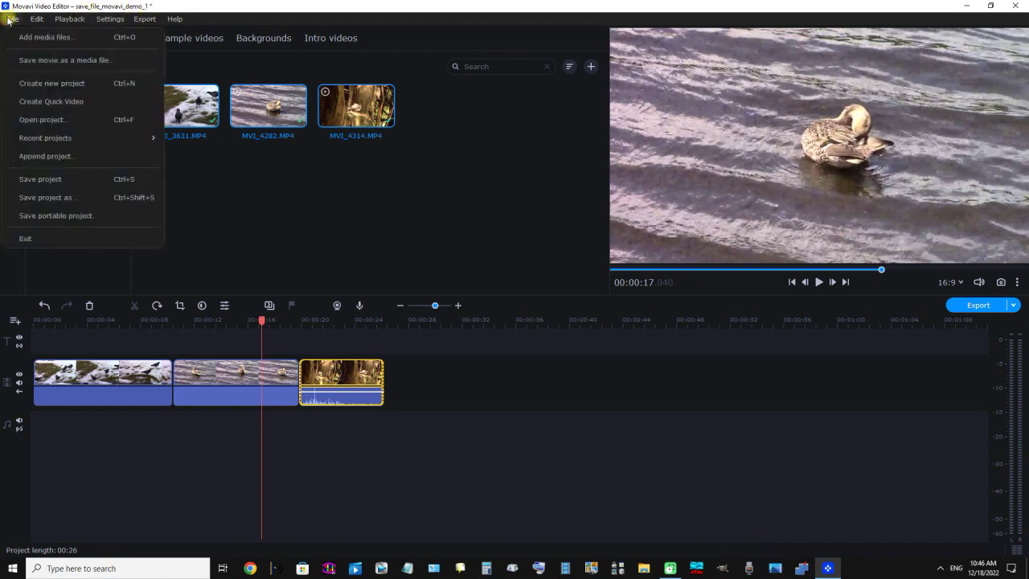
click(37, 18)
click(12, 17)
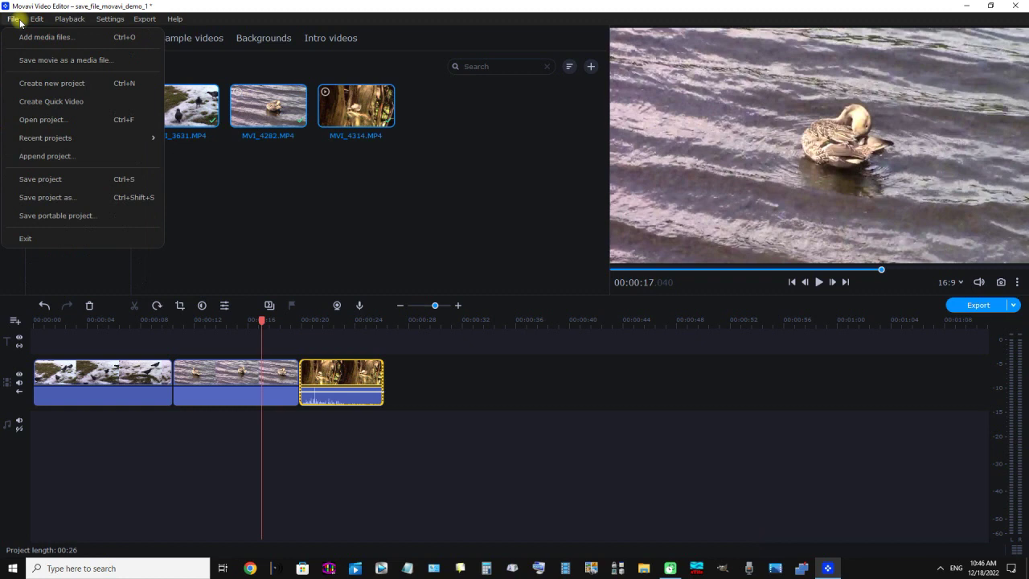
click(62, 180)
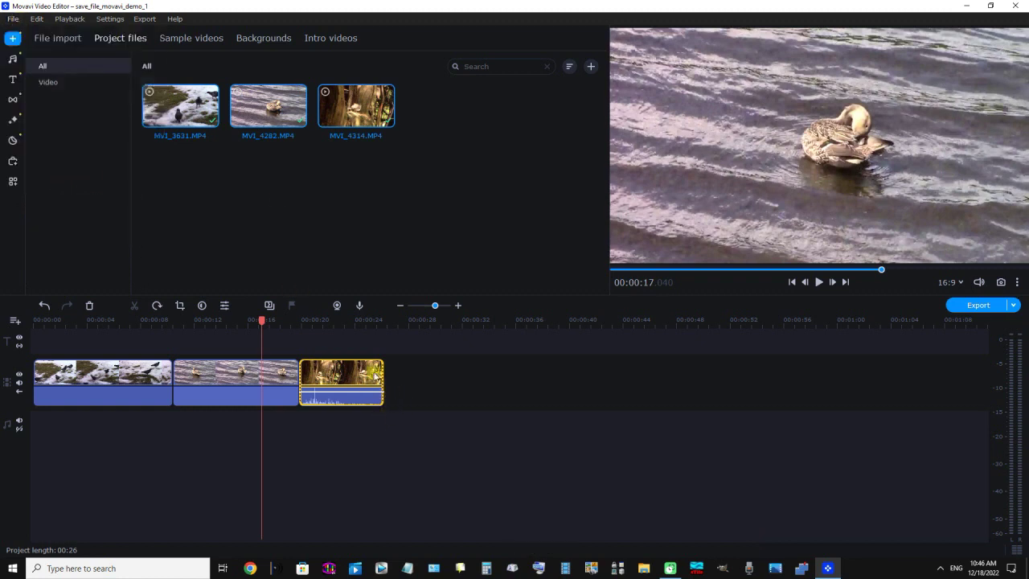
click(12, 18)
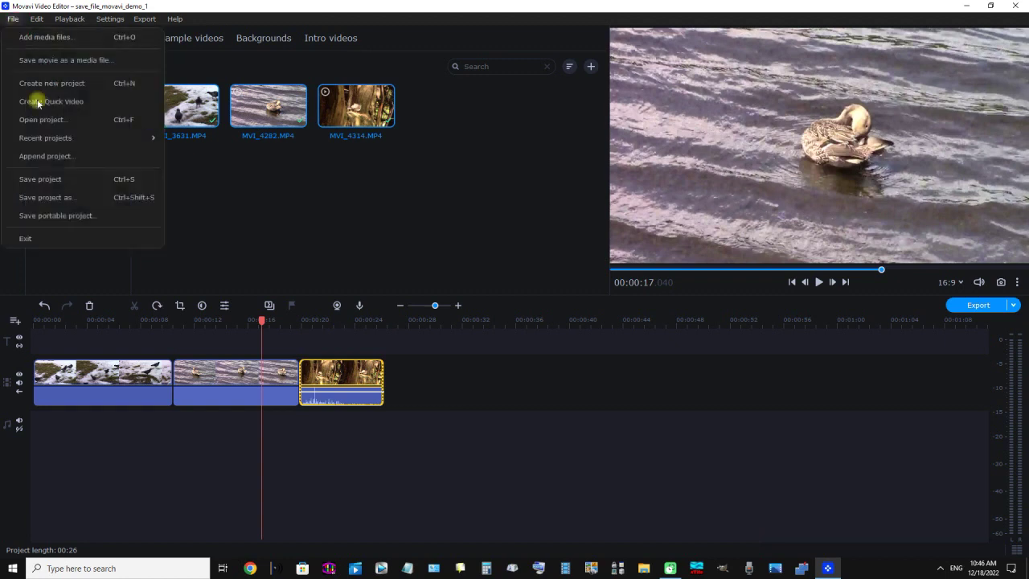
click(104, 6)
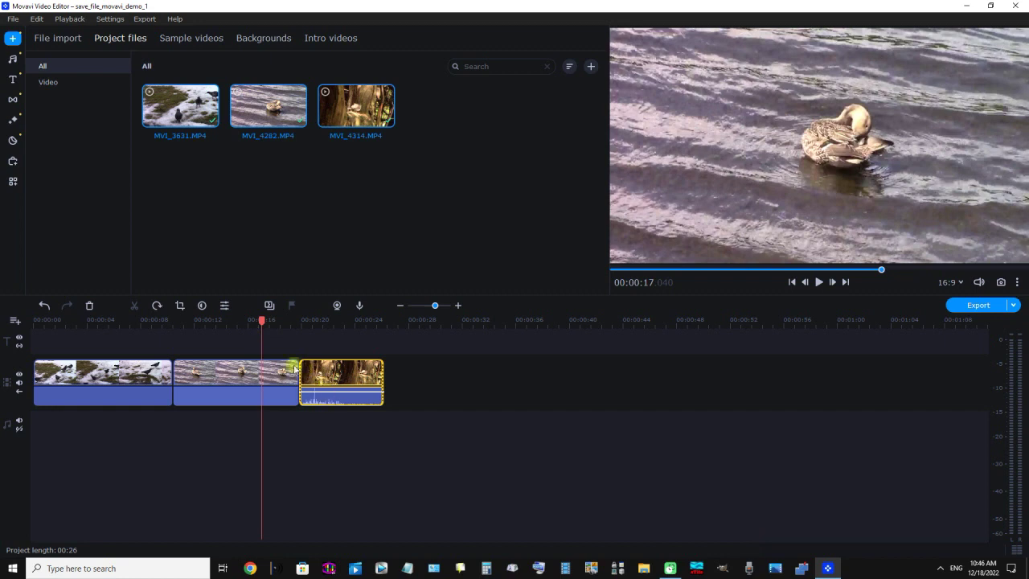
click(12, 19)
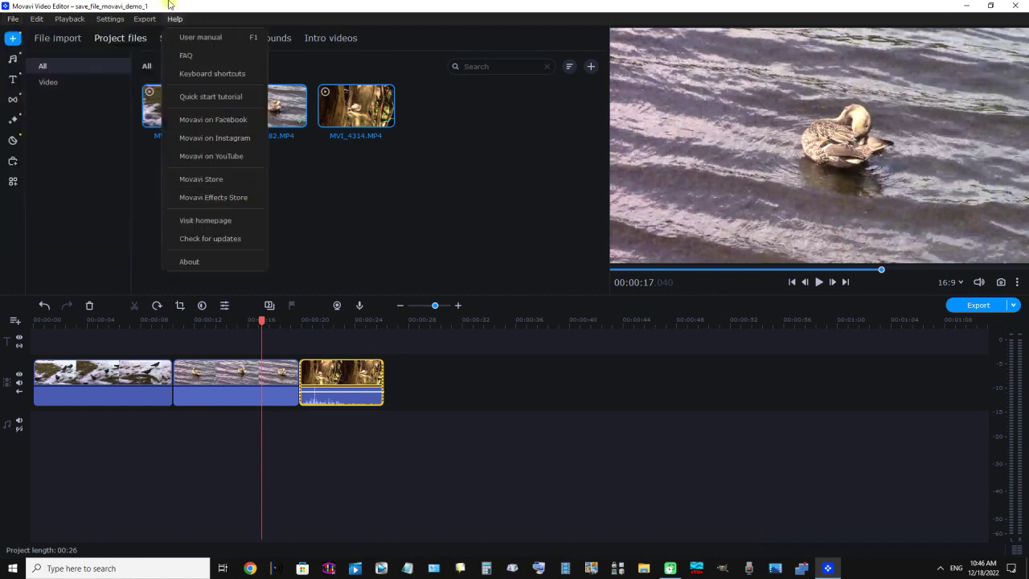
click(242, 495)
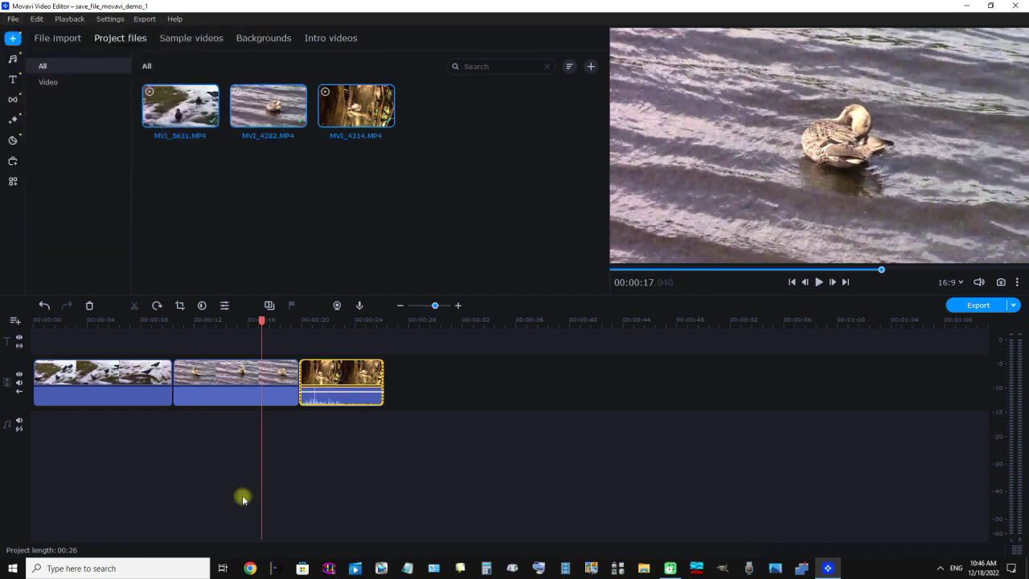
- In File Explorer, go to movavi_video_editor2023 > save_file_movavi and select save_file_movavi_demo_1
click(643, 568)
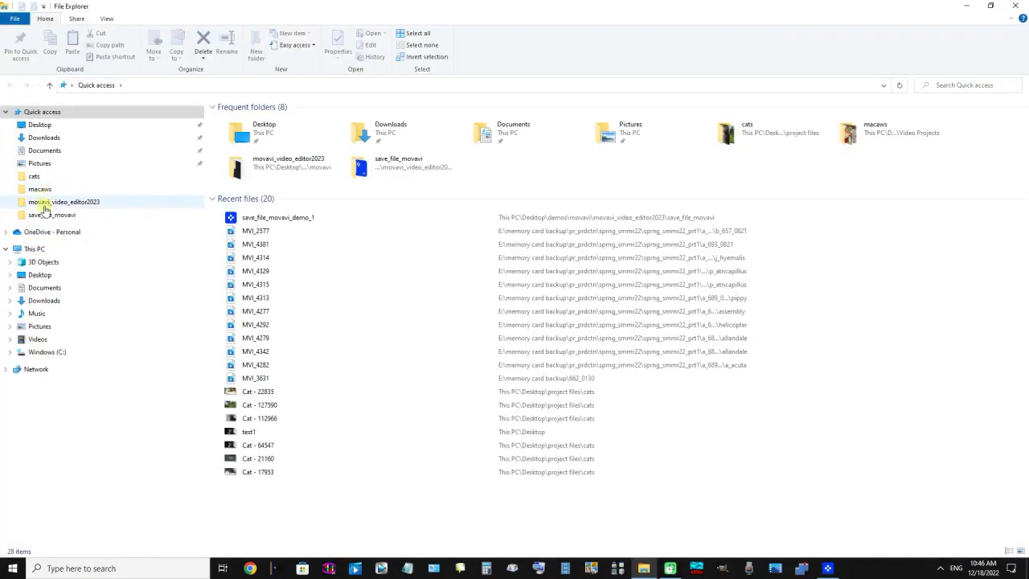
click(51, 202)
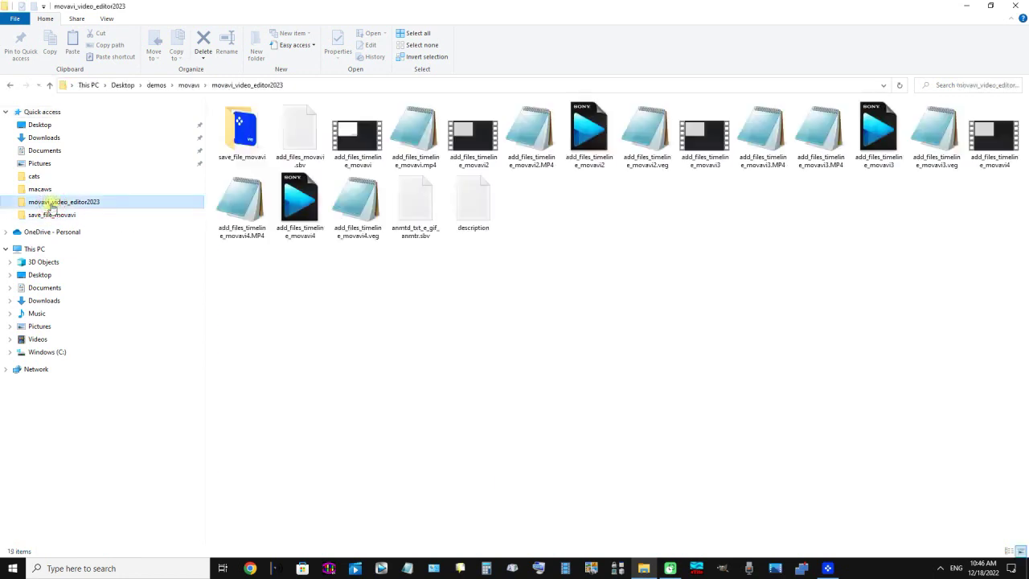
double_click(249, 141)
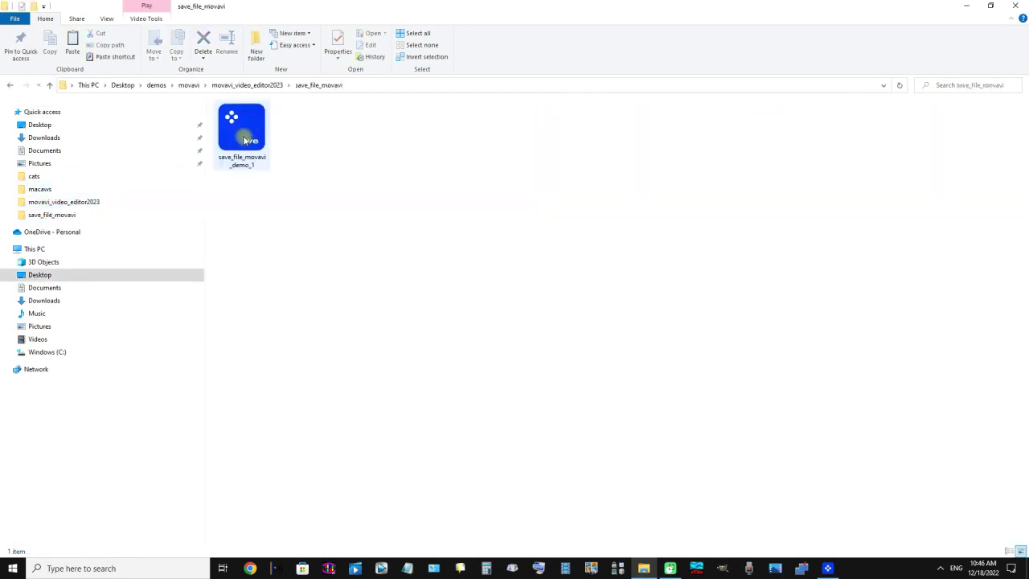
click(245, 140)
- Inspect the Properties of save_file_movavi_demo_1: an MEPX File of 3.88 KB
right_click(243, 136)
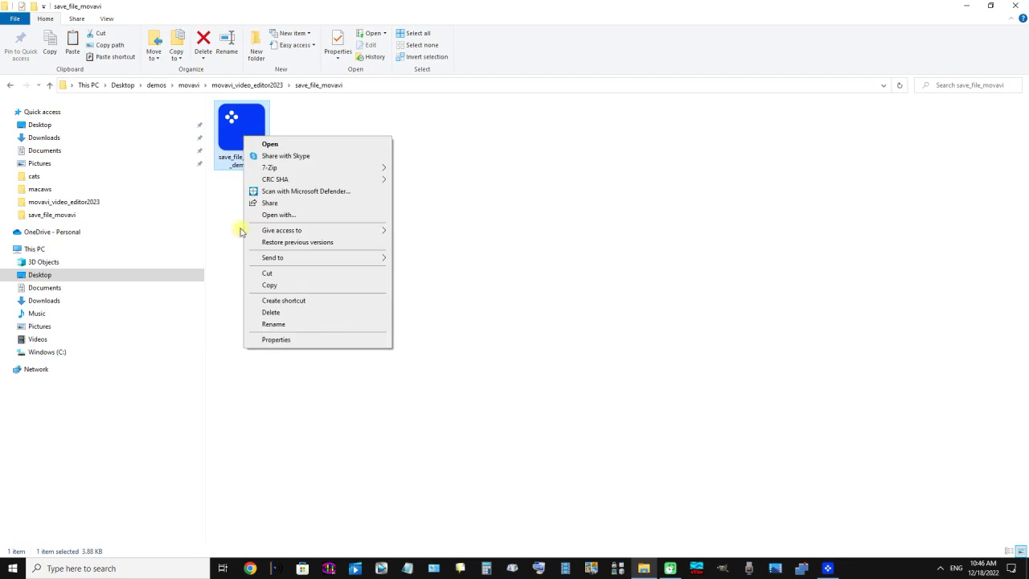
click(299, 340)
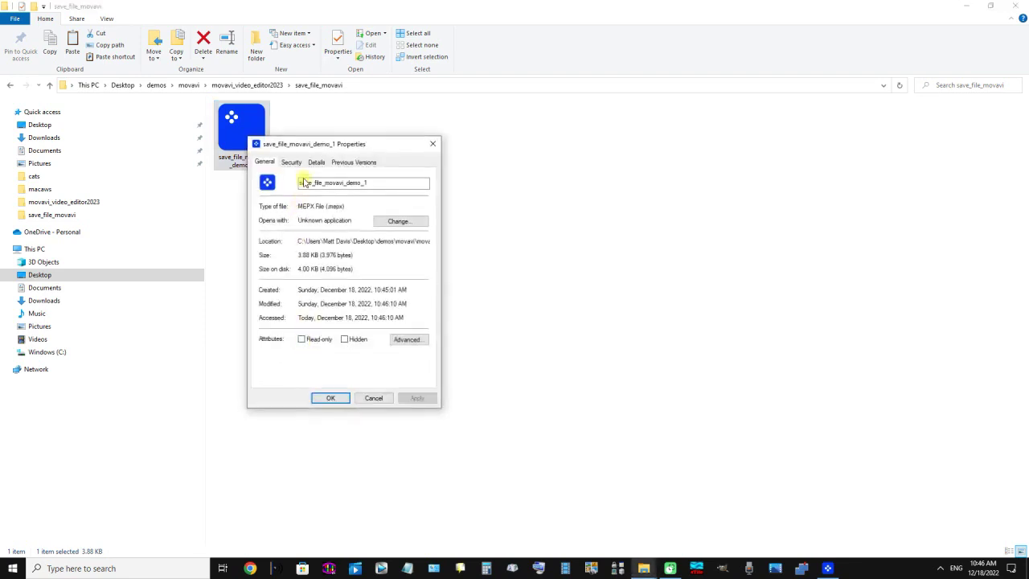
click(315, 162)
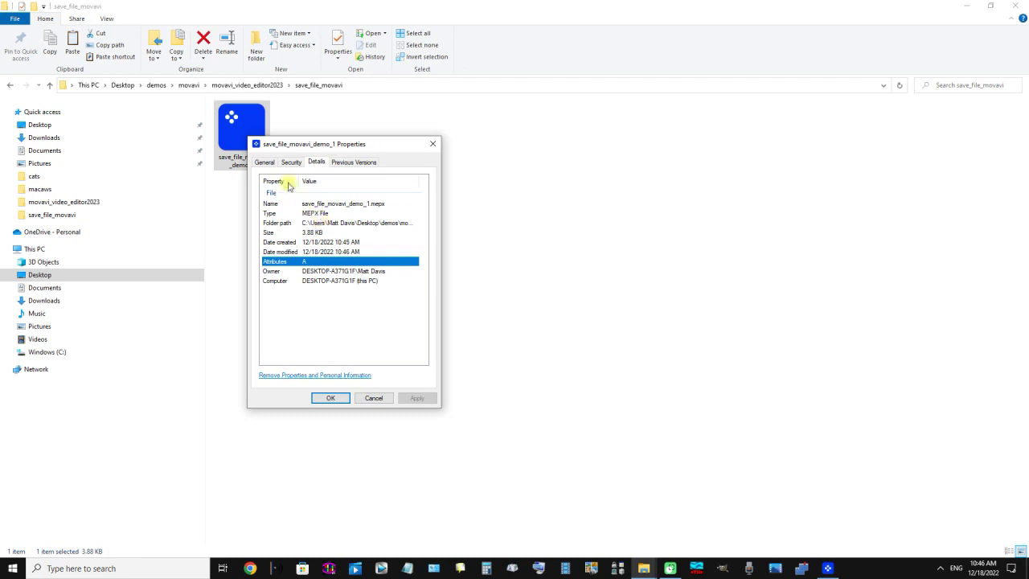
click(265, 161)
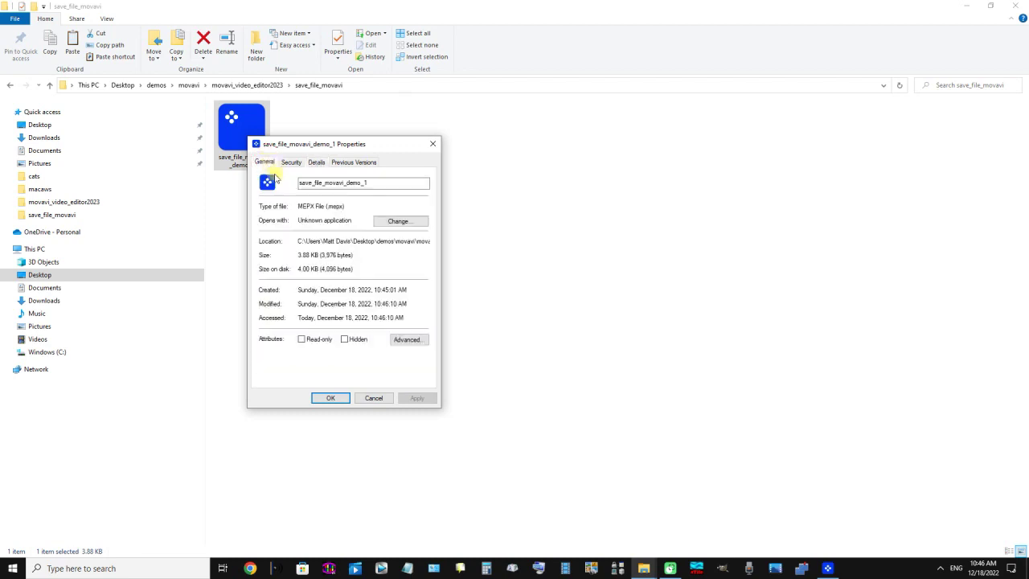
click(383, 185)
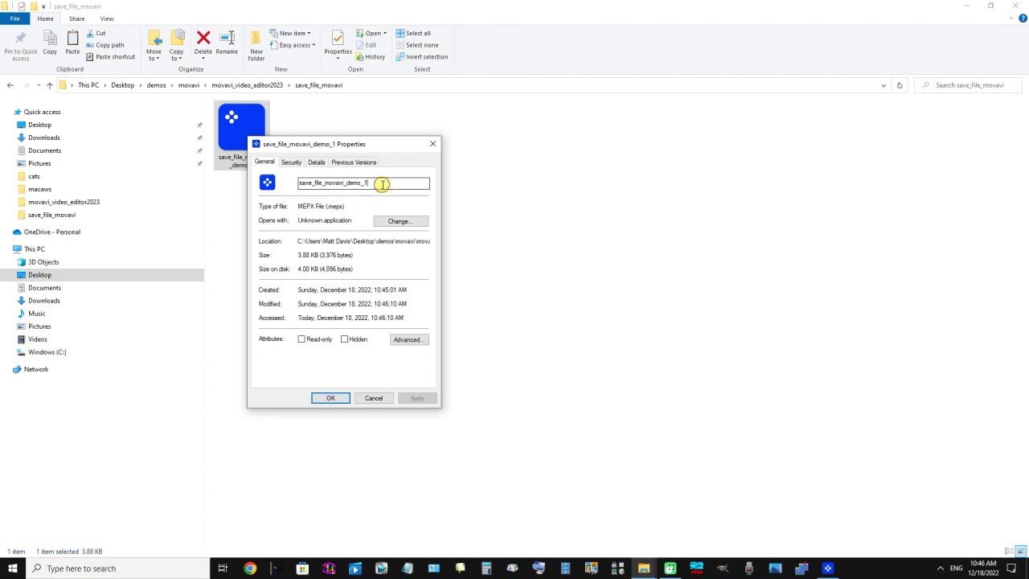